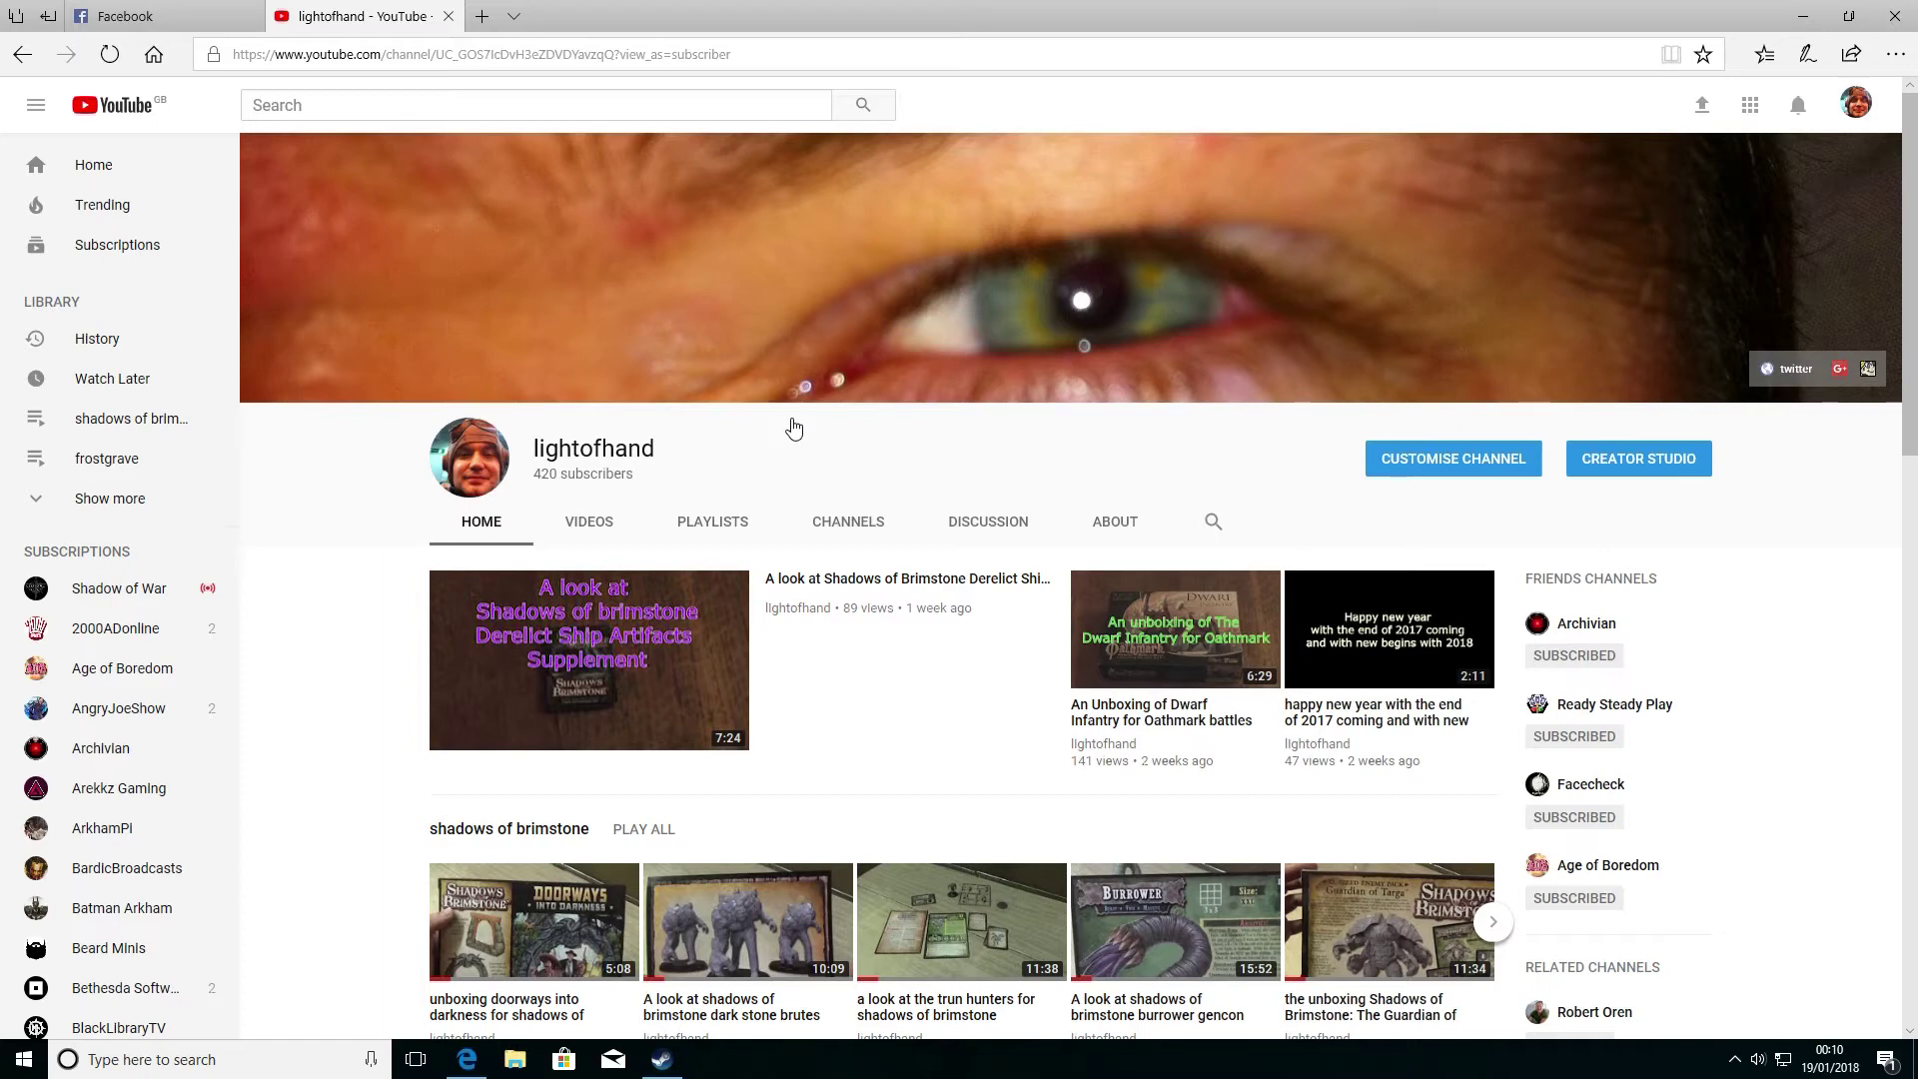
{"action": "left_click", "coordinate": [588, 522]}
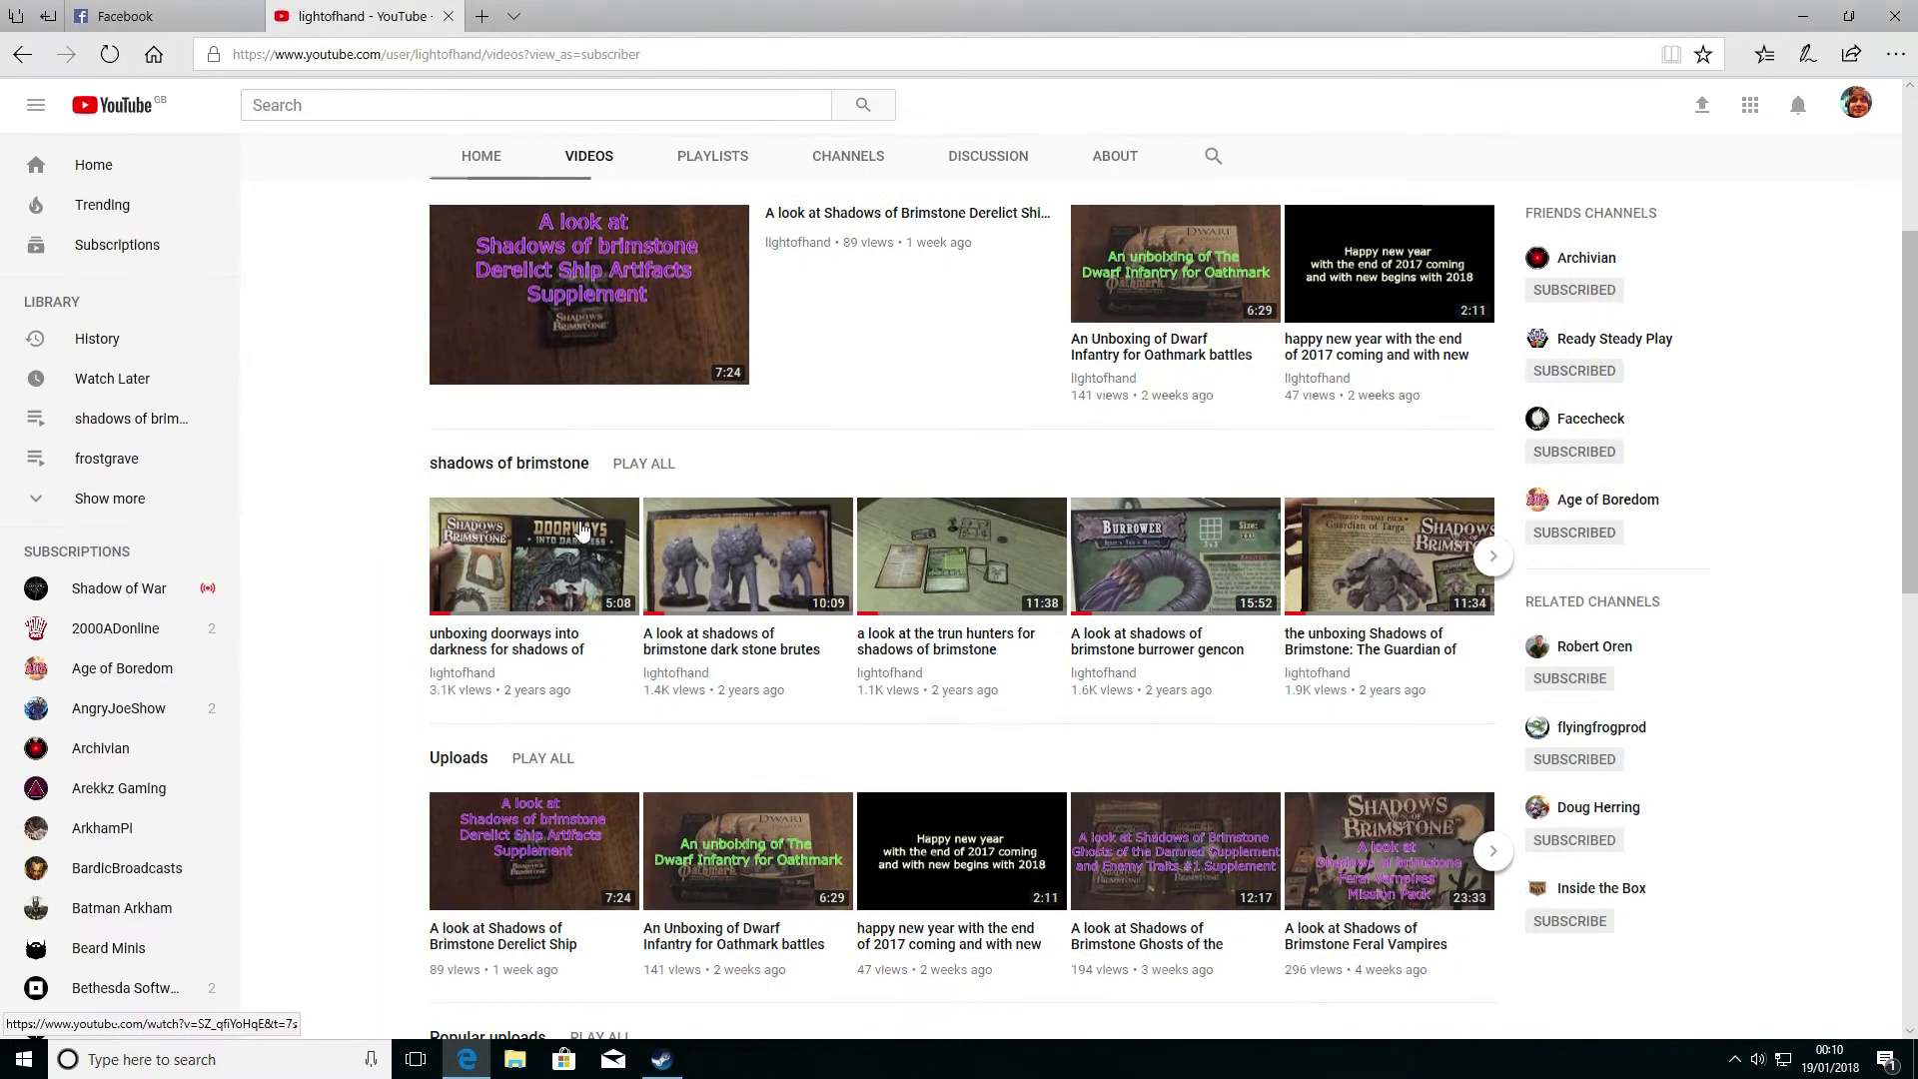
{"action": "left_click", "coordinate": [534, 467]}
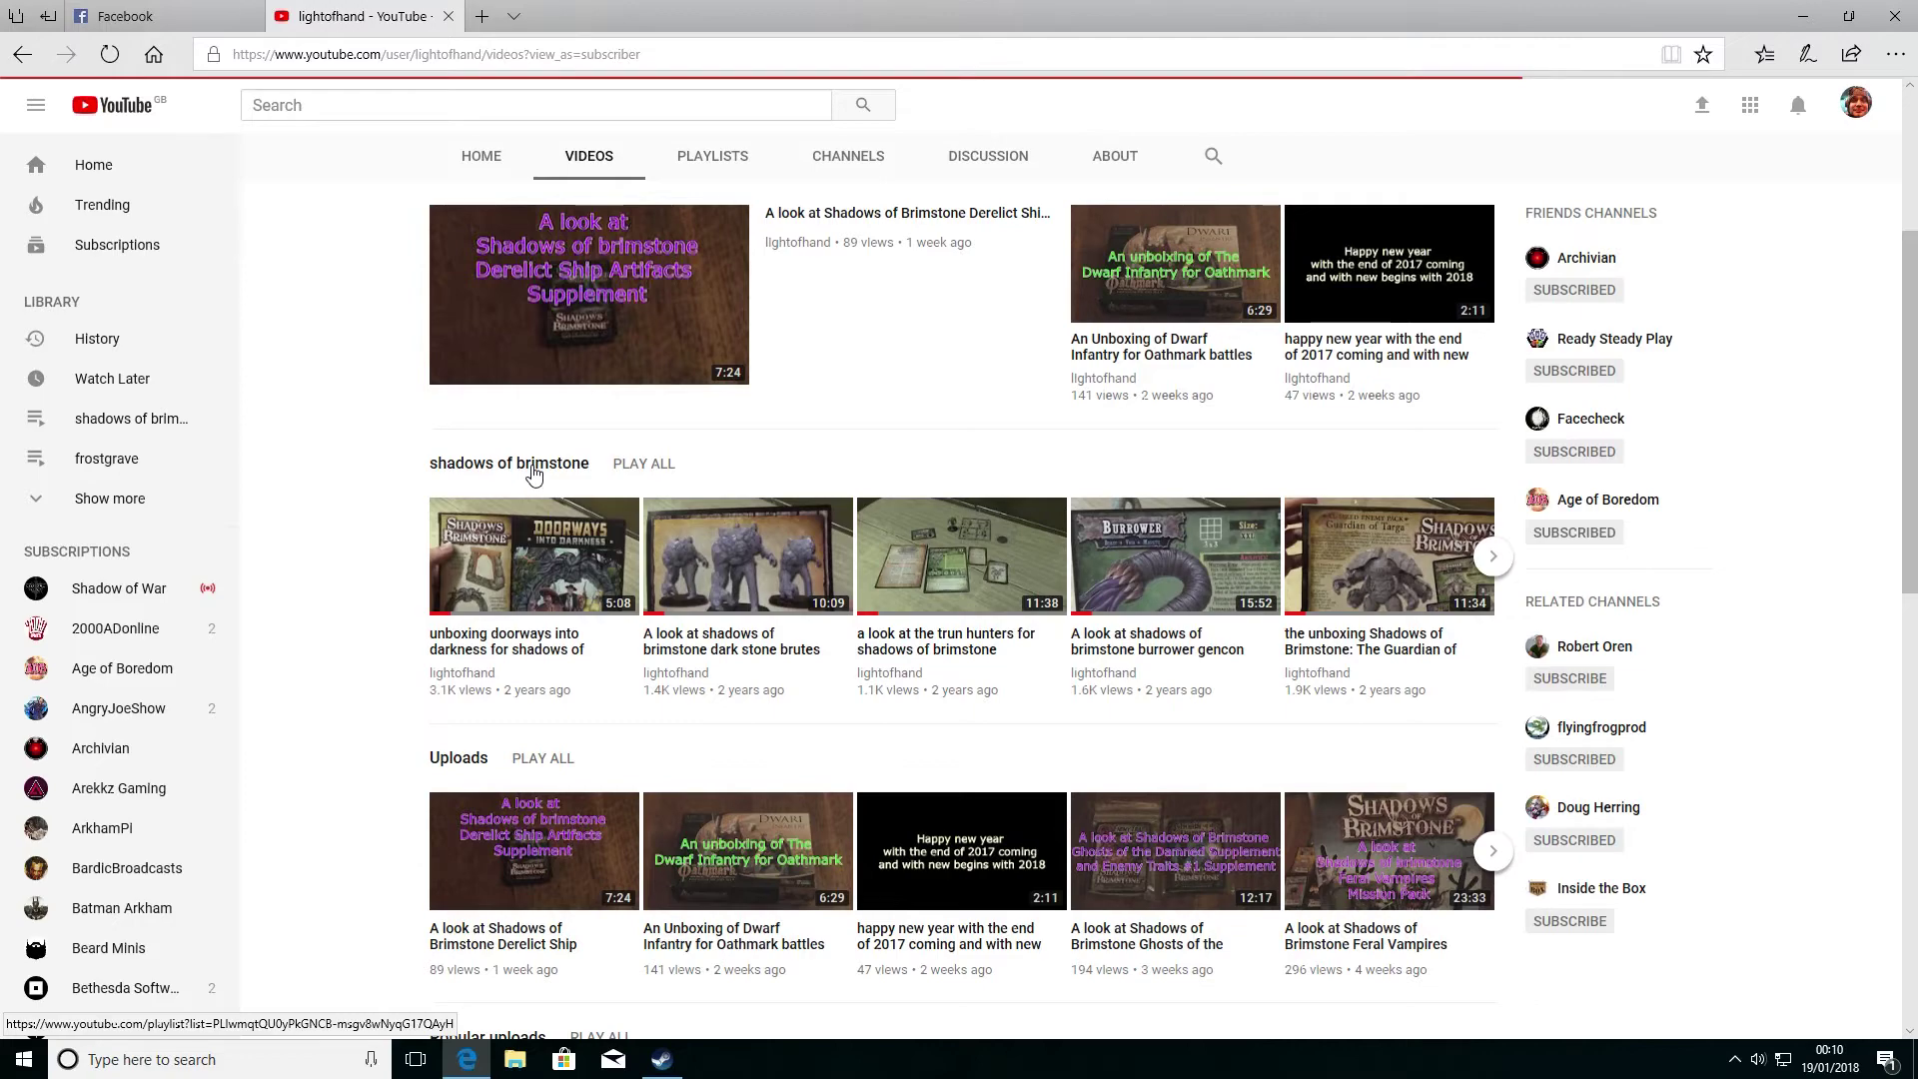
{"action": "scroll", "coordinate": [314, 449], "scroll_direction": "up", "scroll_amount": 3}
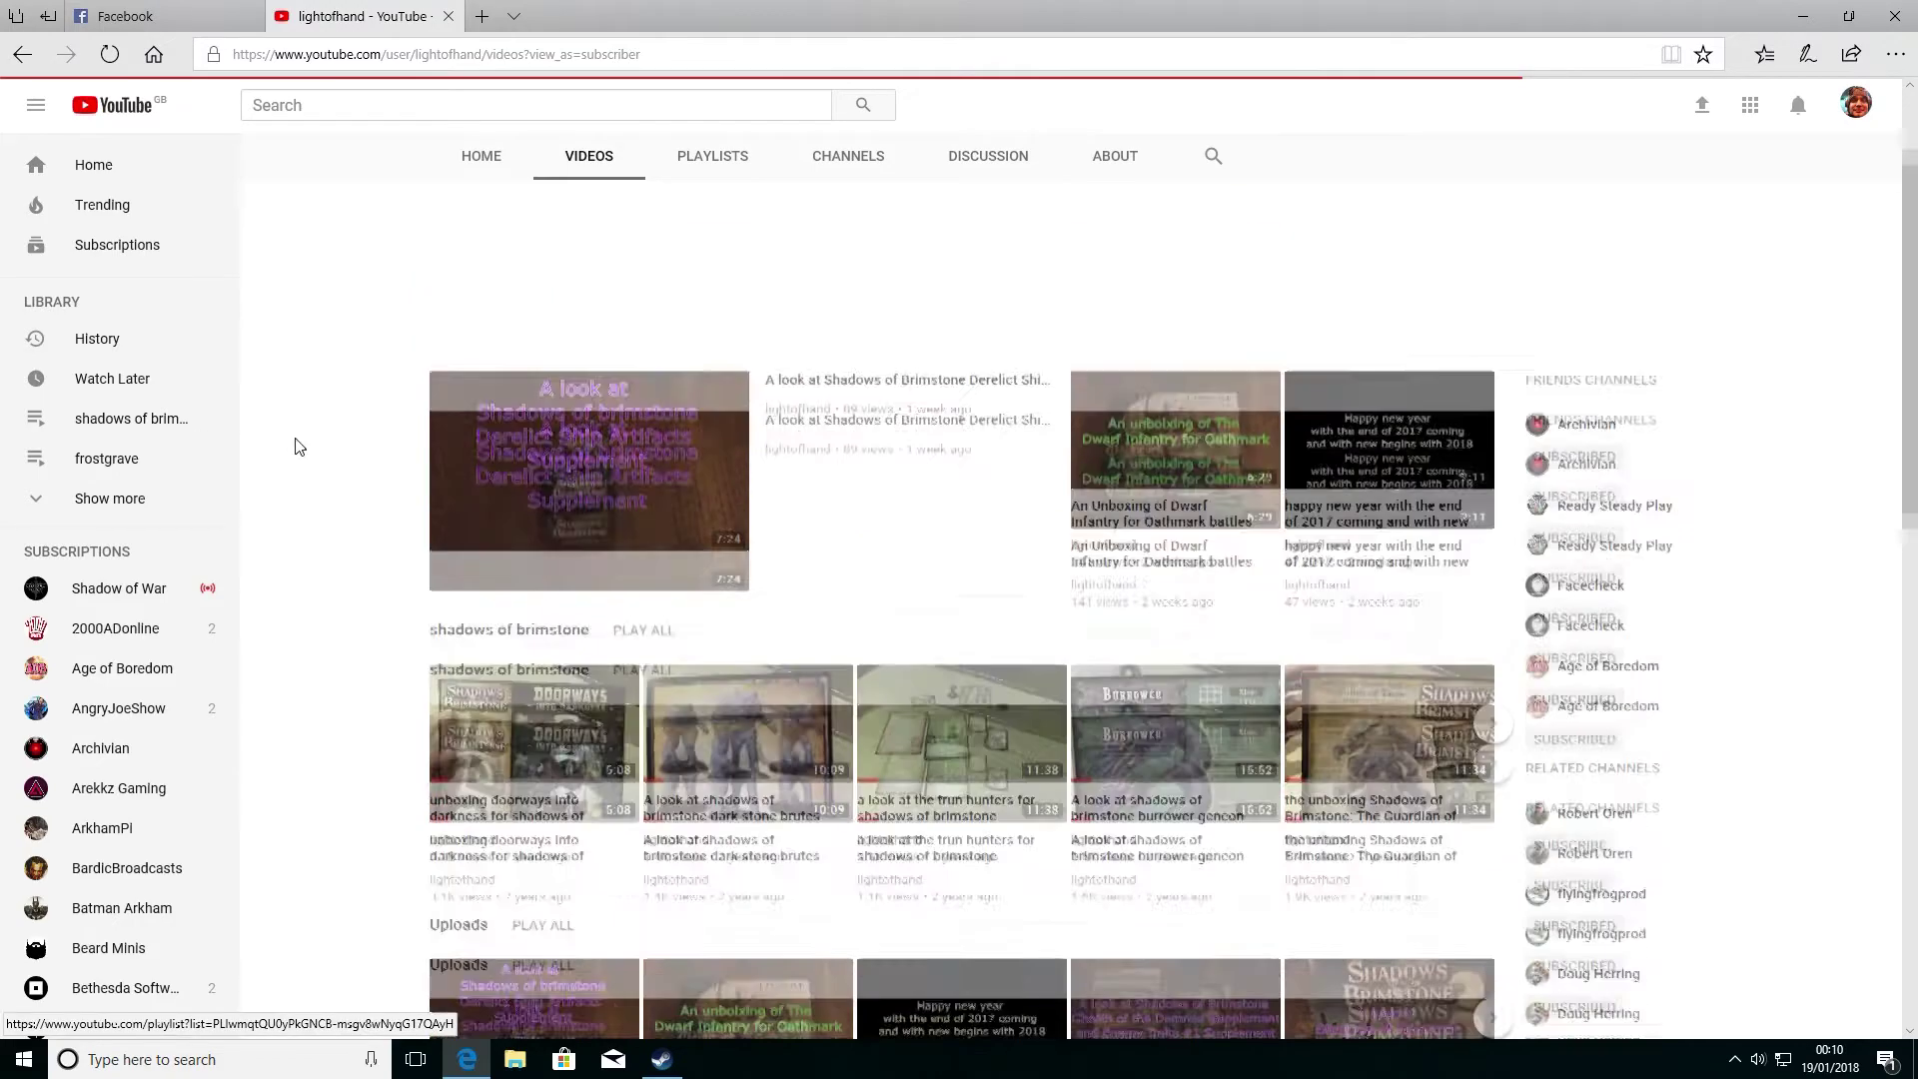
{"action": "scroll", "coordinate": [331, 460], "scroll_direction": "up", "scroll_amount": 3}
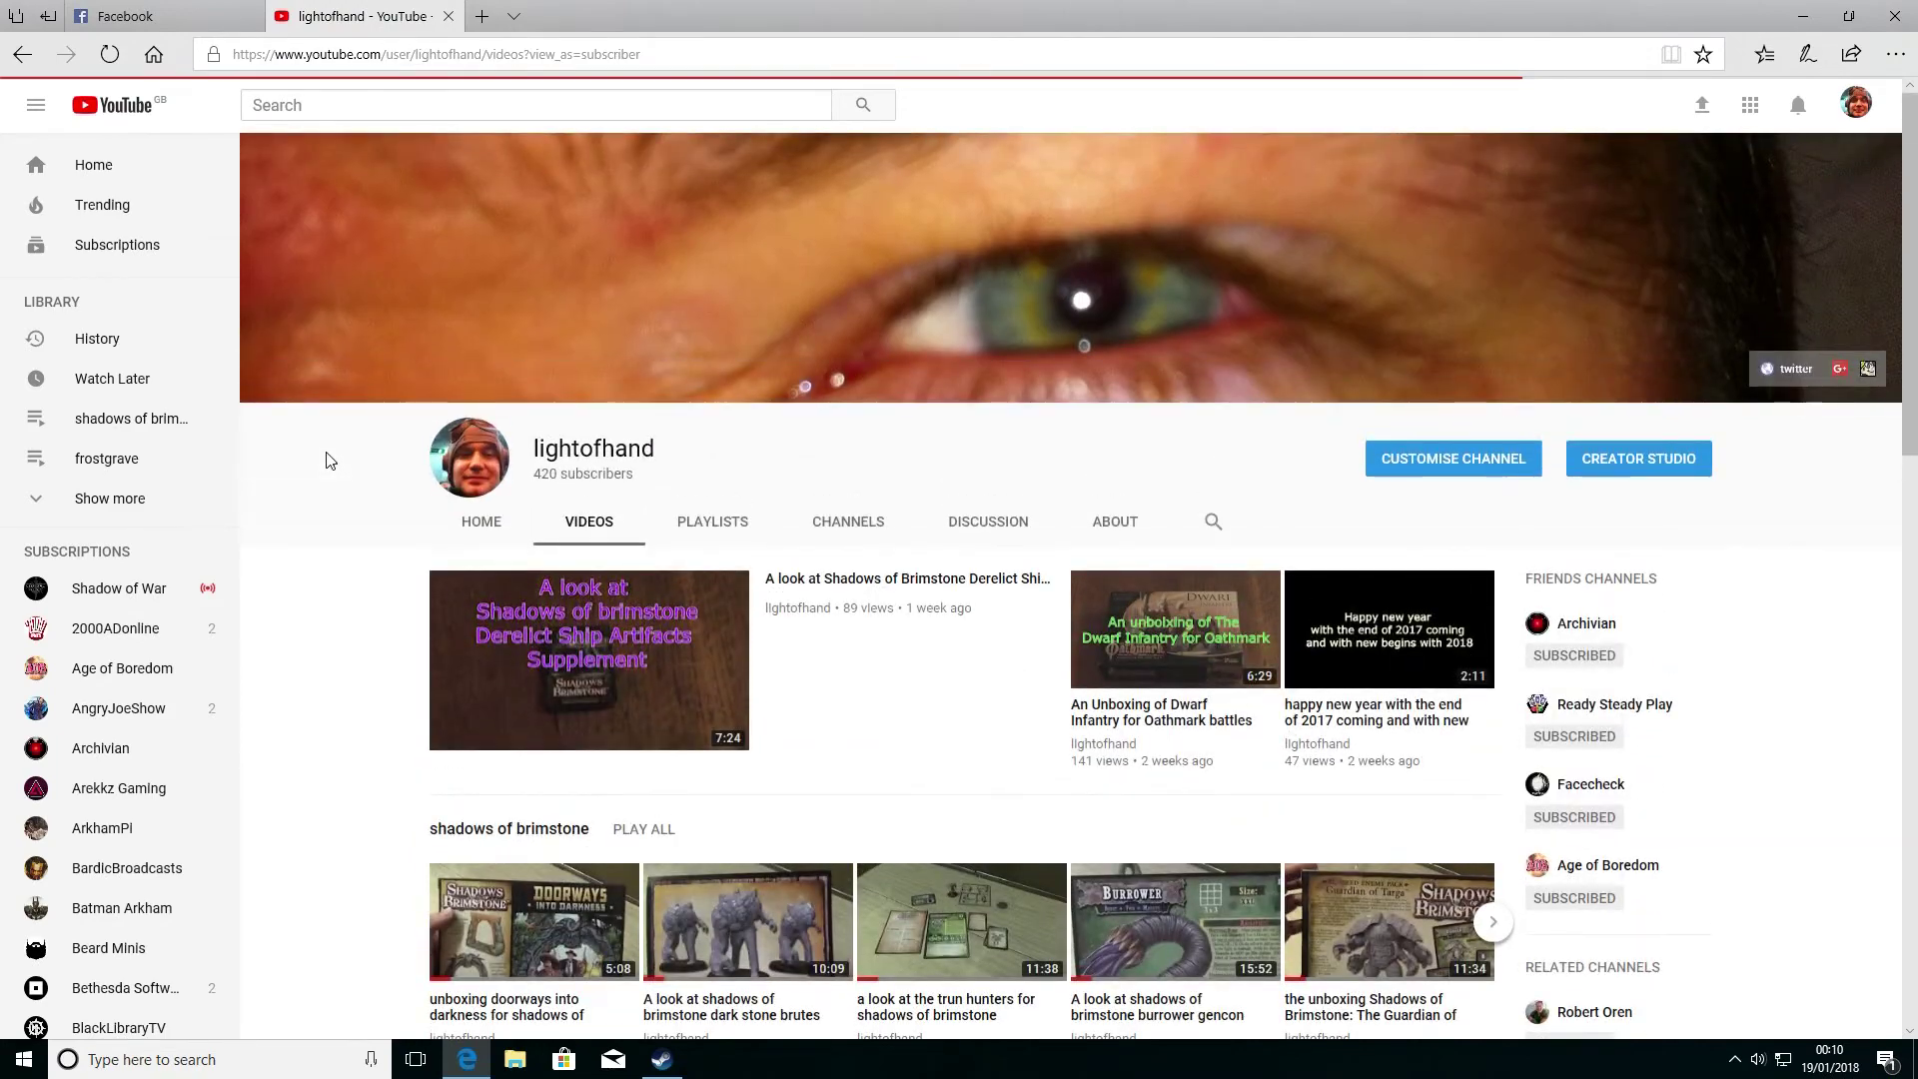